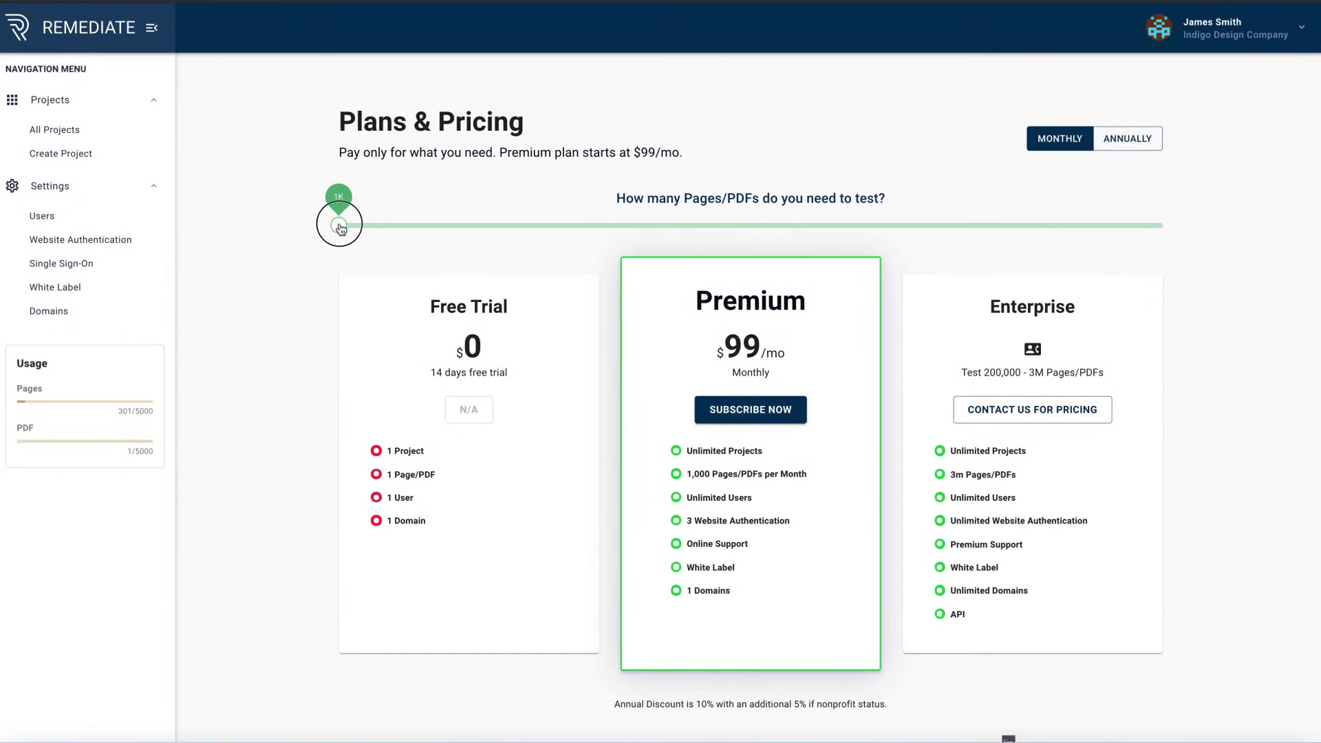
- Raise the pricing volume, preview creating a project from XML, then open The White House project
mouse_move(345, 228)
mouse_down()
mouse_move(128, 243)
mouse_move(157, 243)
mouse_up()
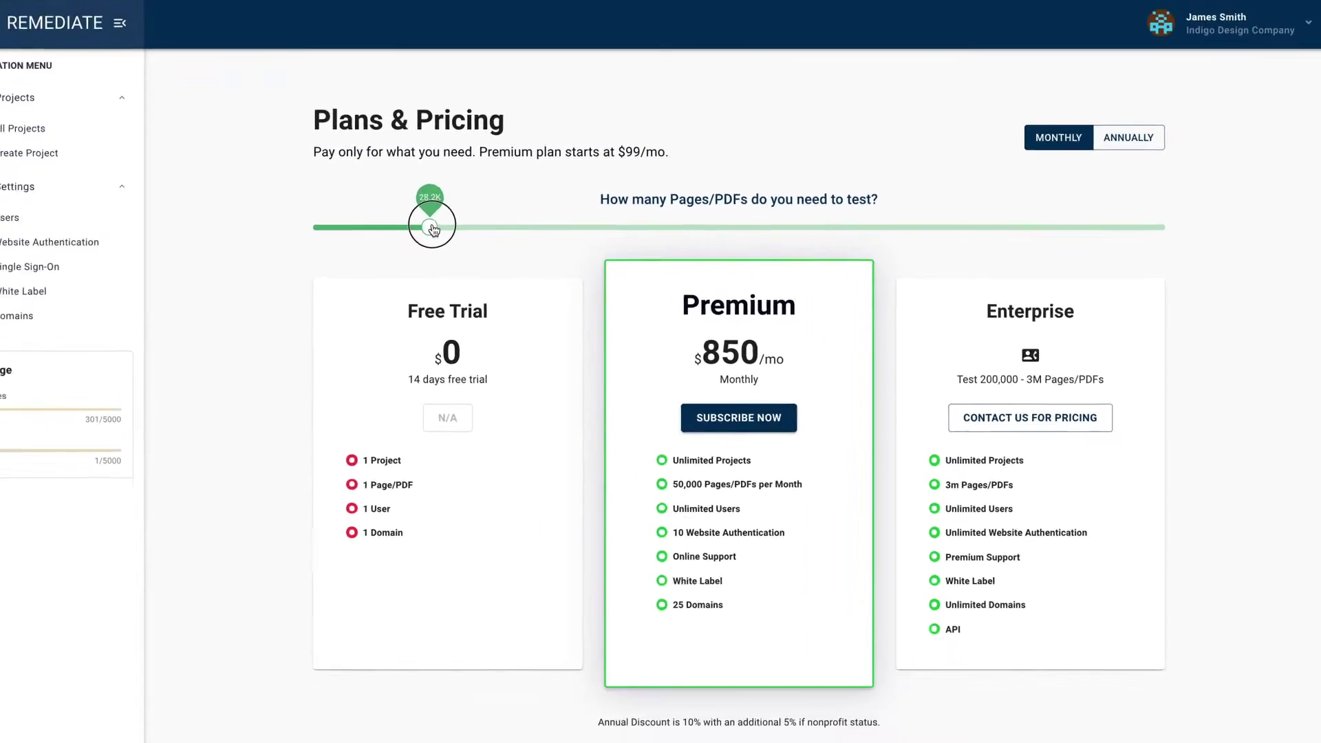
click(24, 163)
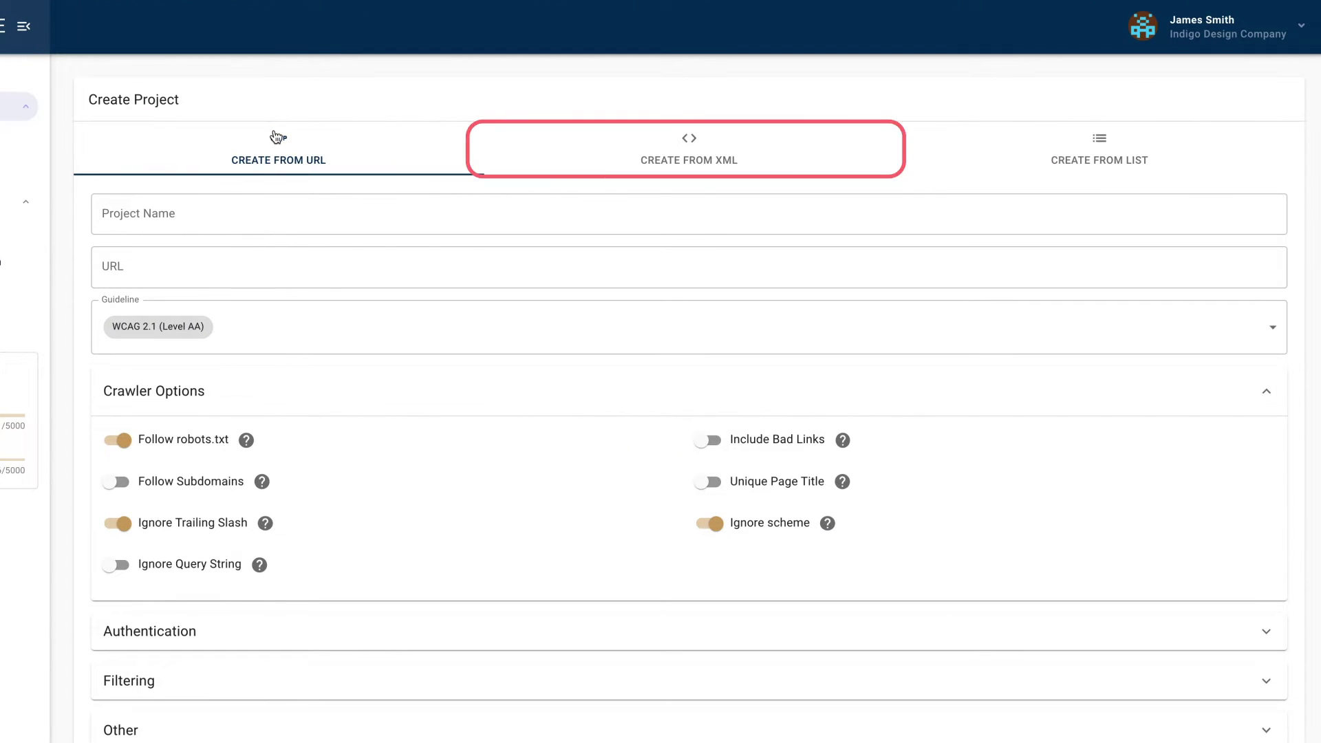
click(687, 138)
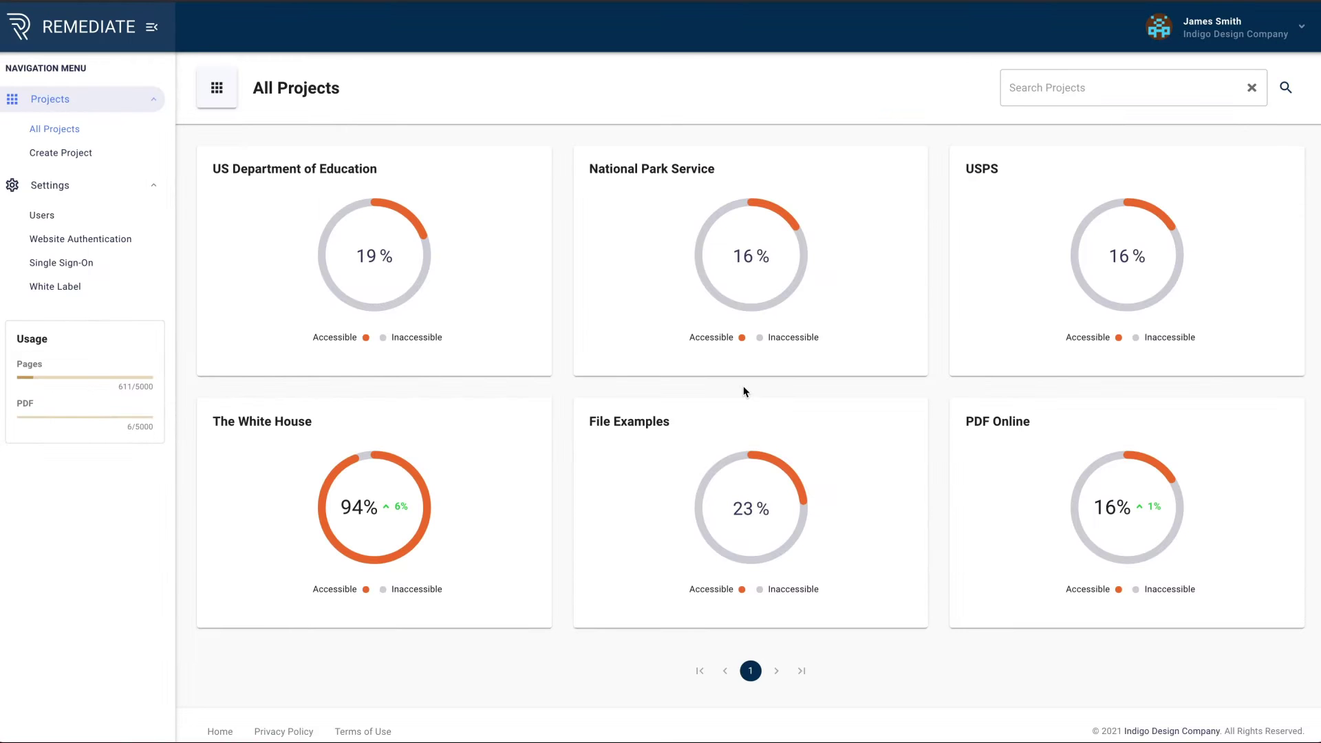
click(276, 428)
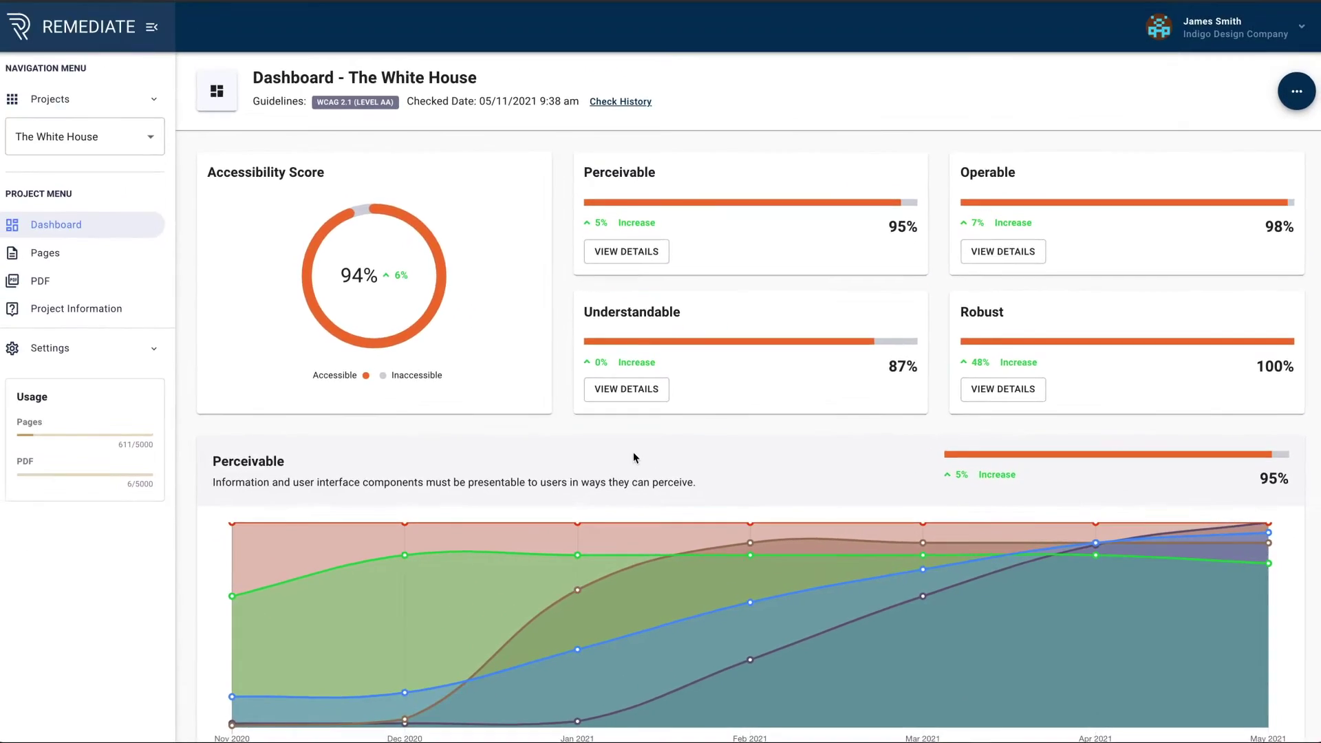
- Review the Perceivable details and project actions menu, then open The White House Pages list
click(617, 256)
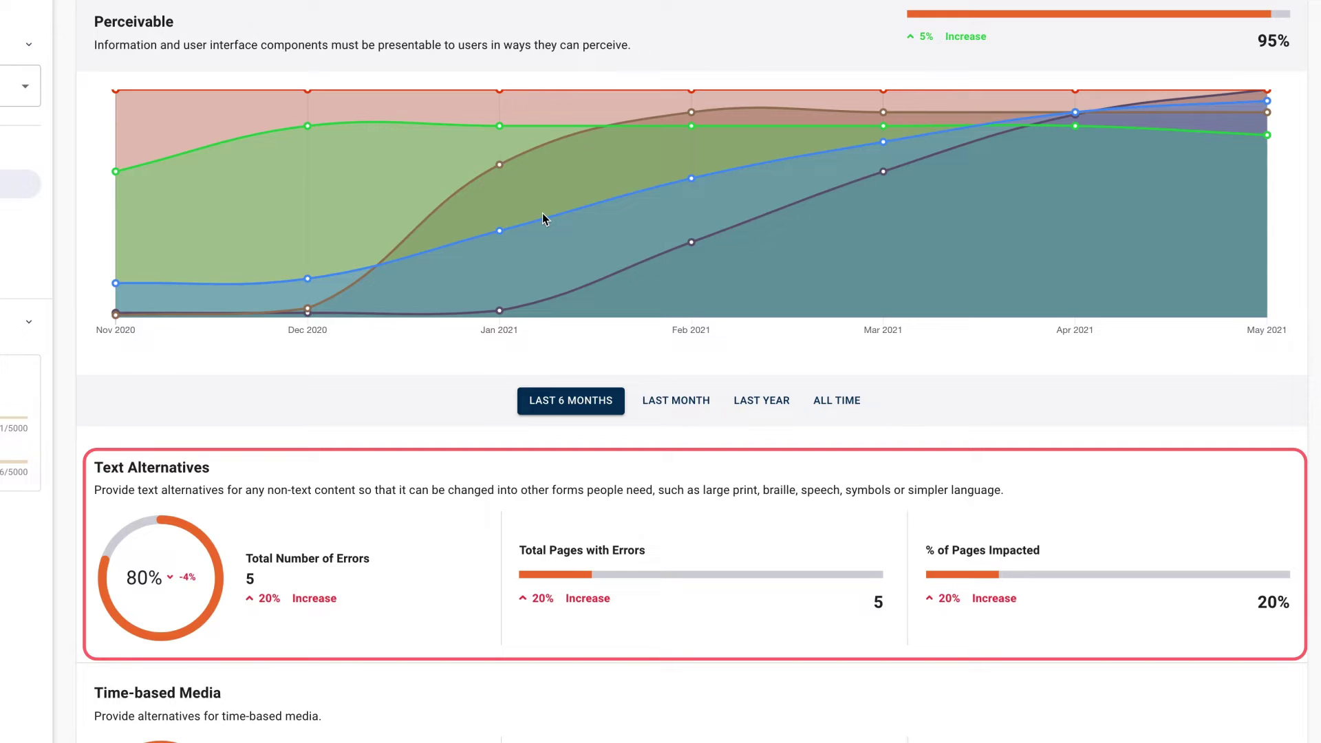
scroll(684, 510, up, 5)
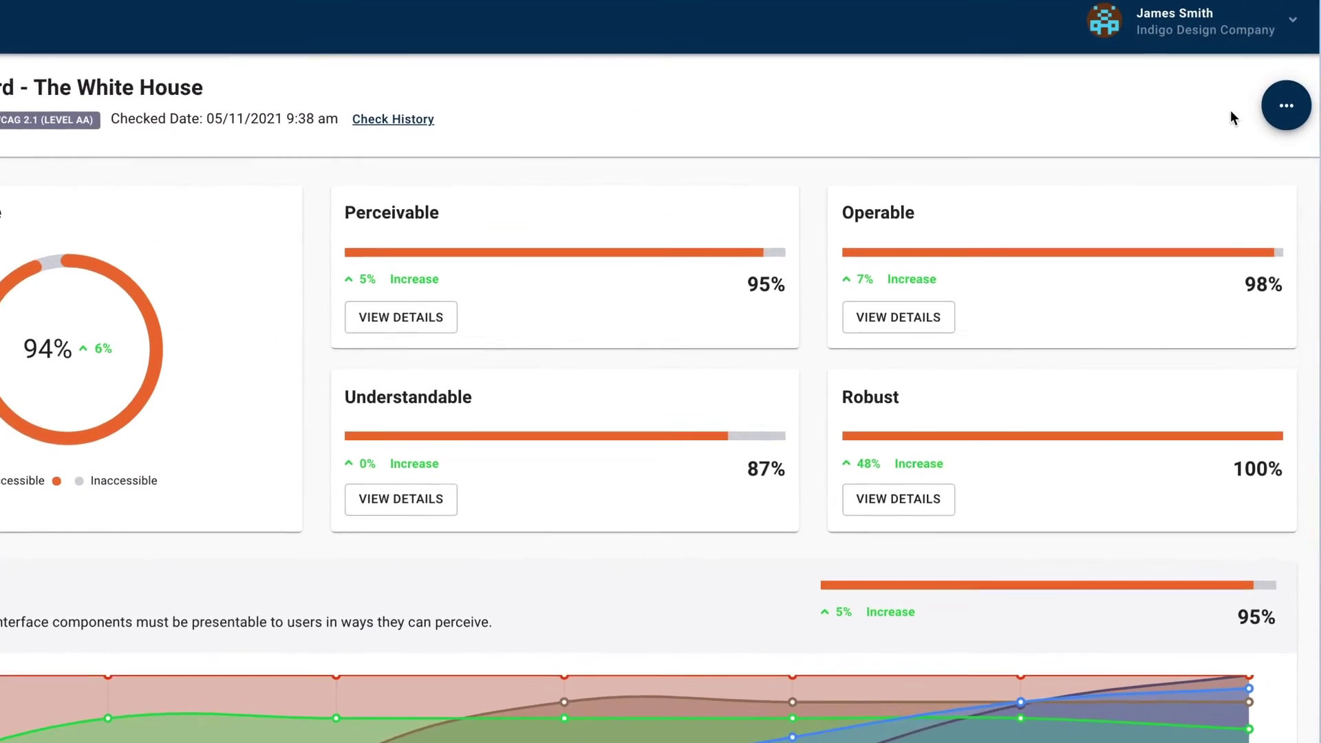
click(1291, 99)
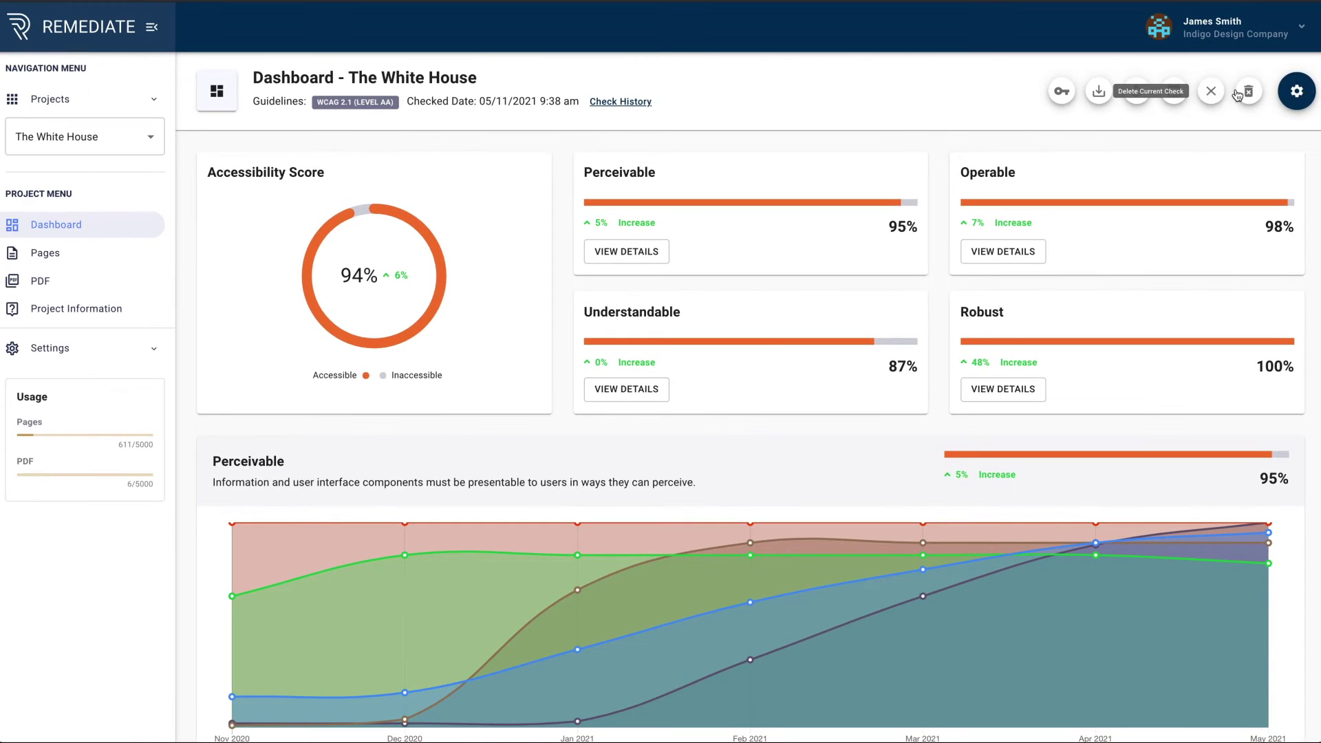
click(42, 256)
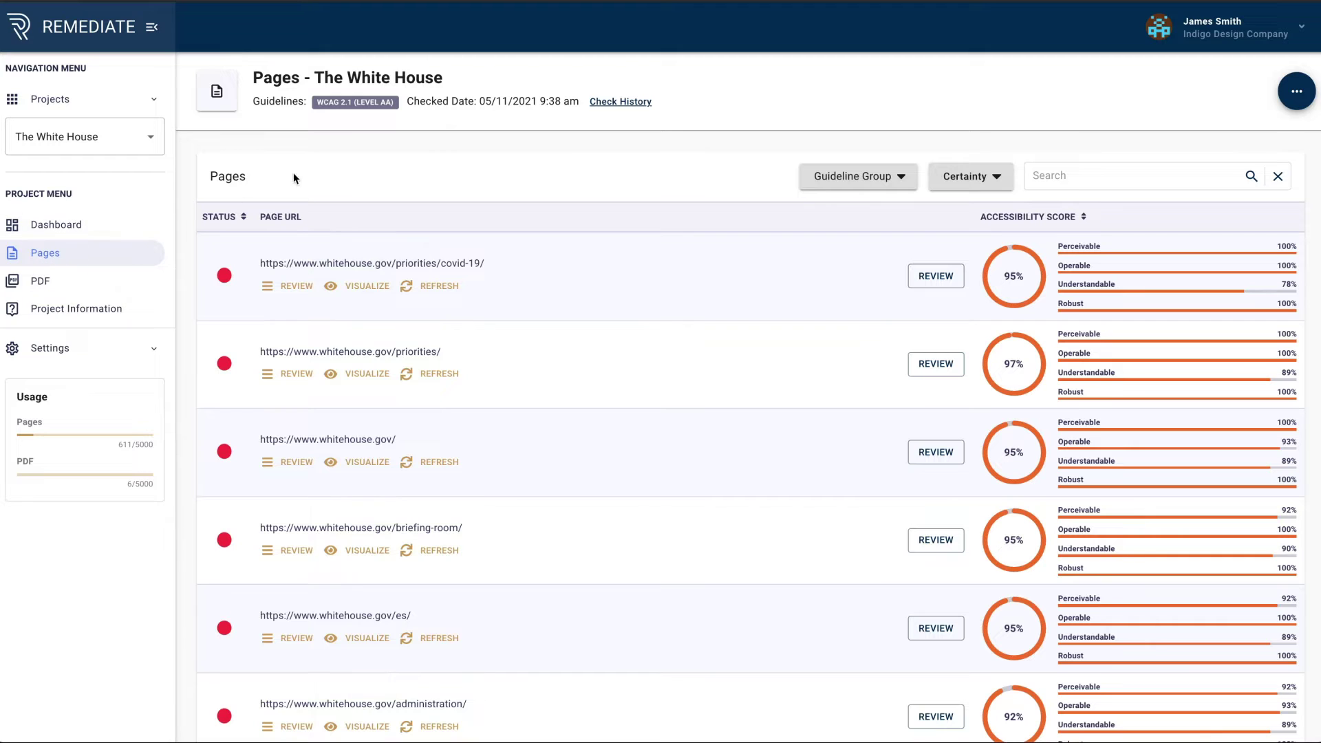
- Filter pages to 1.1 Text Alternatives, check Certainty options, and visualize whitehouse.gov/es/
click(869, 180)
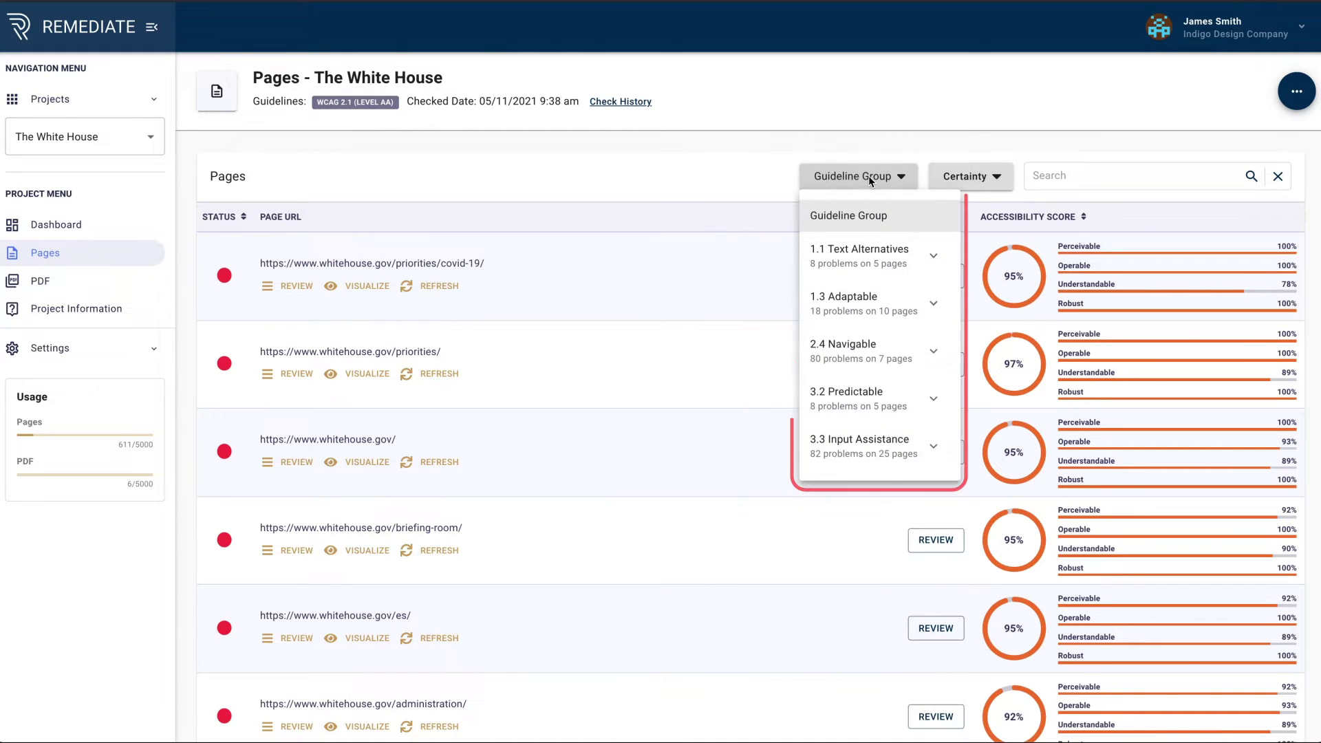
click(877, 254)
click(979, 180)
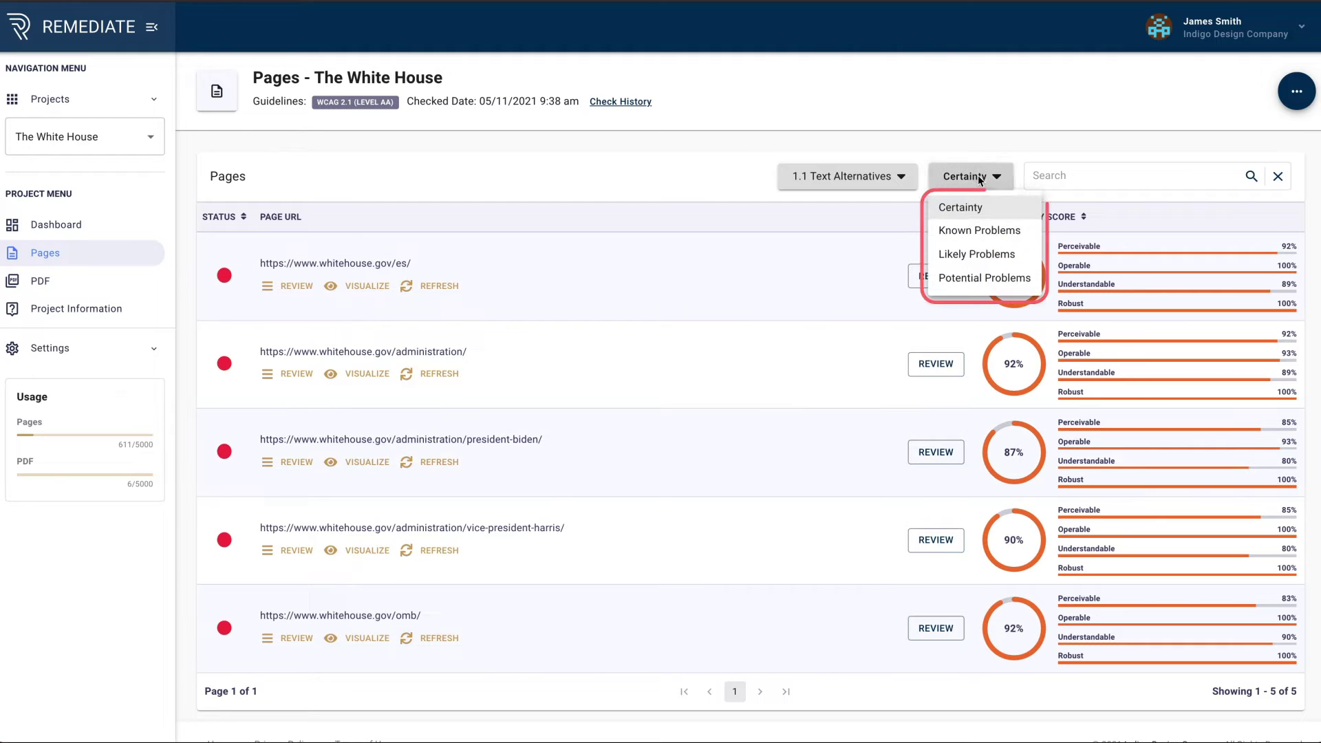
click(961, 206)
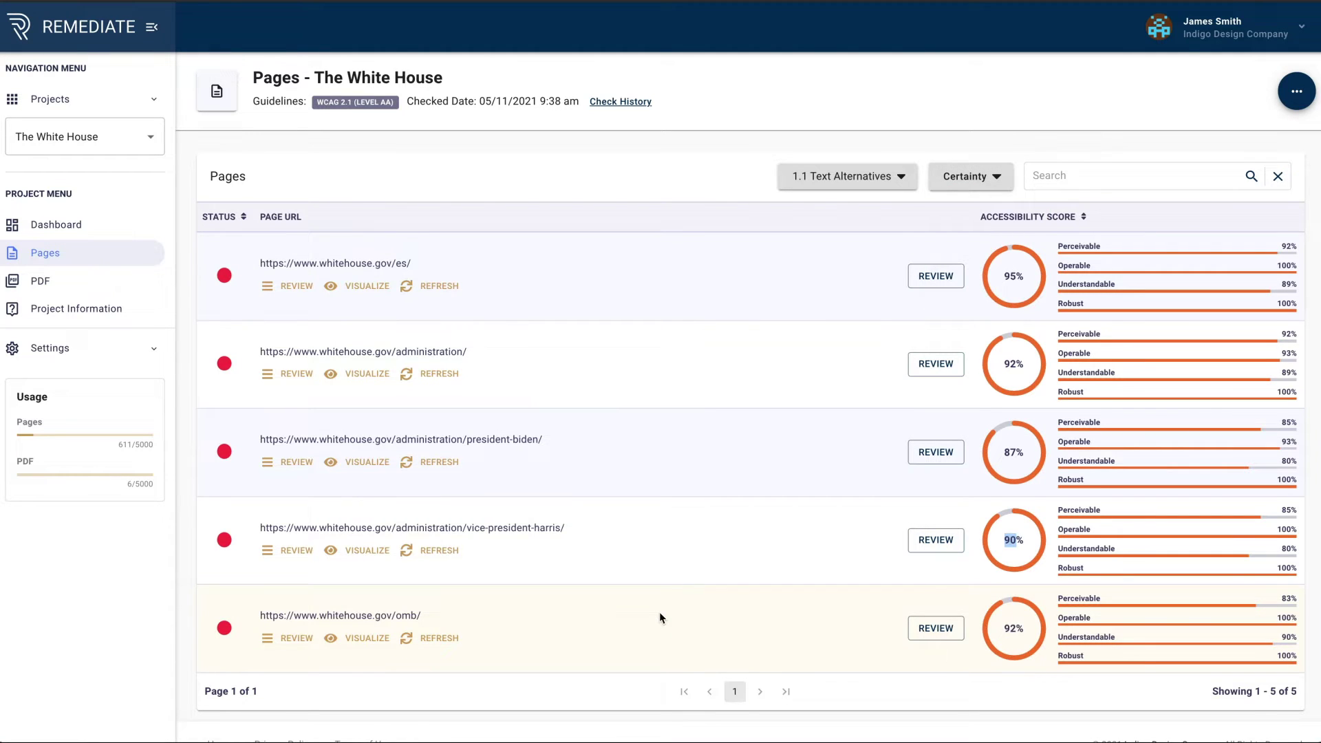
click(364, 288)
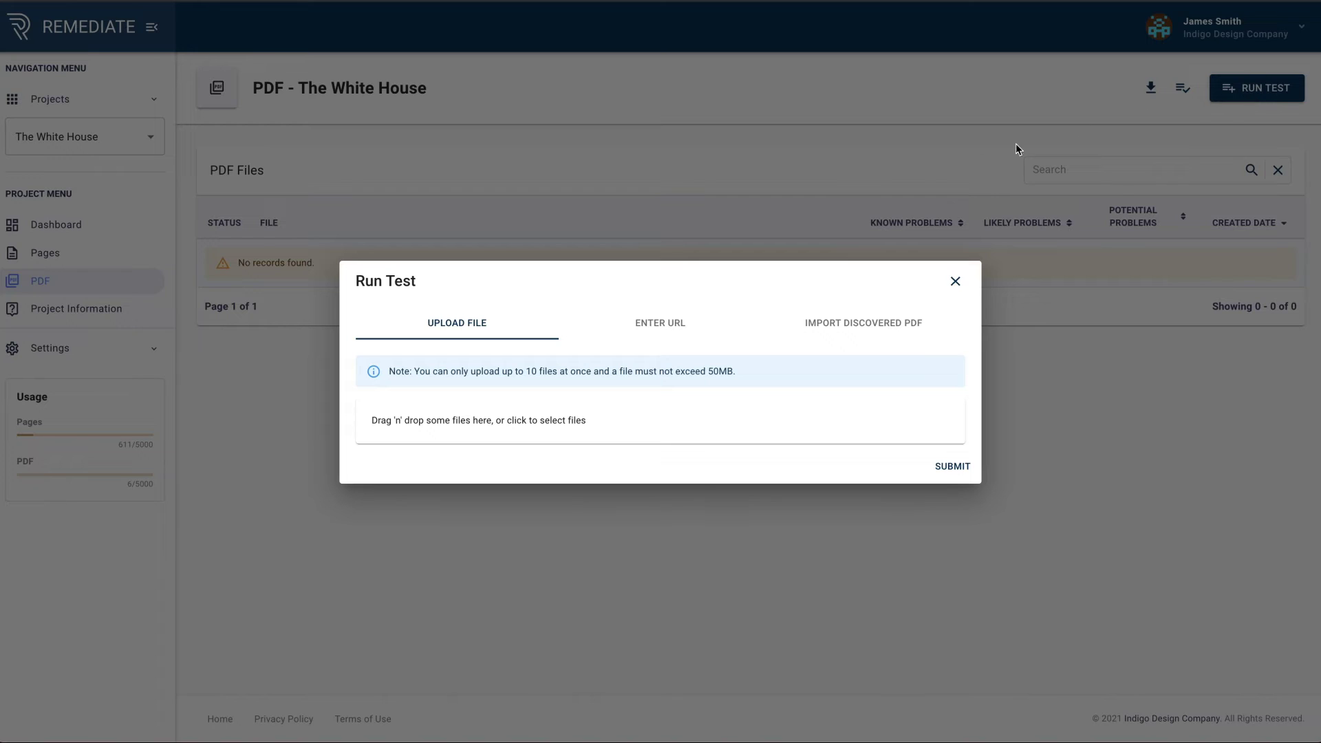
- Compare the Enter URL and Import Discovered PDF test options, then view Project Information
click(674, 322)
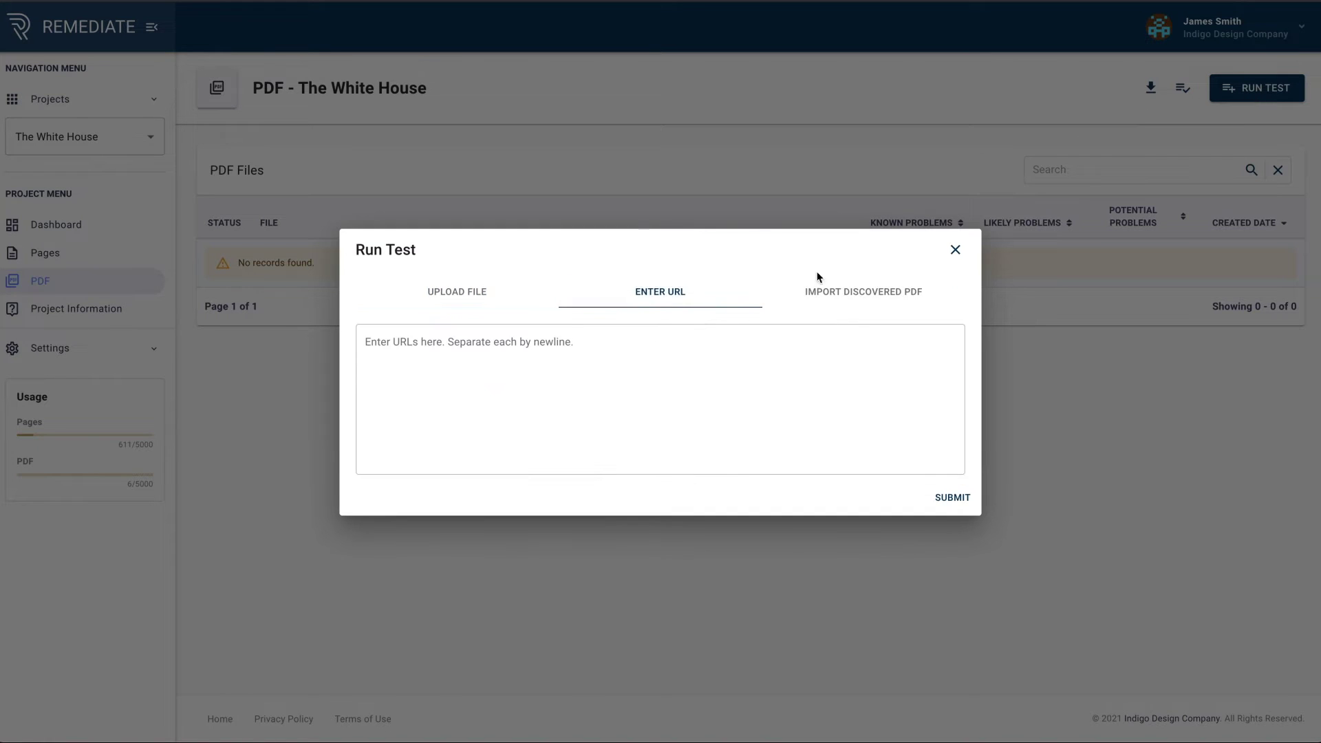
click(849, 295)
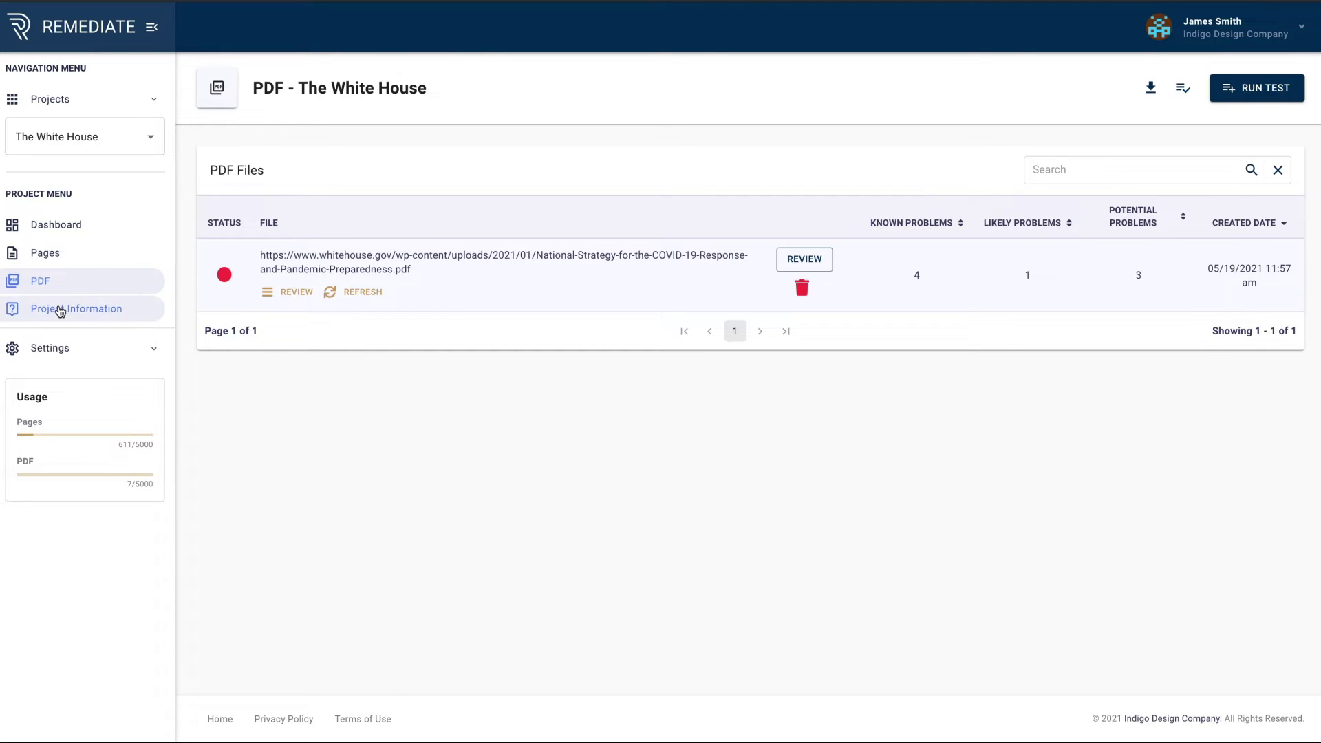
click(60, 311)
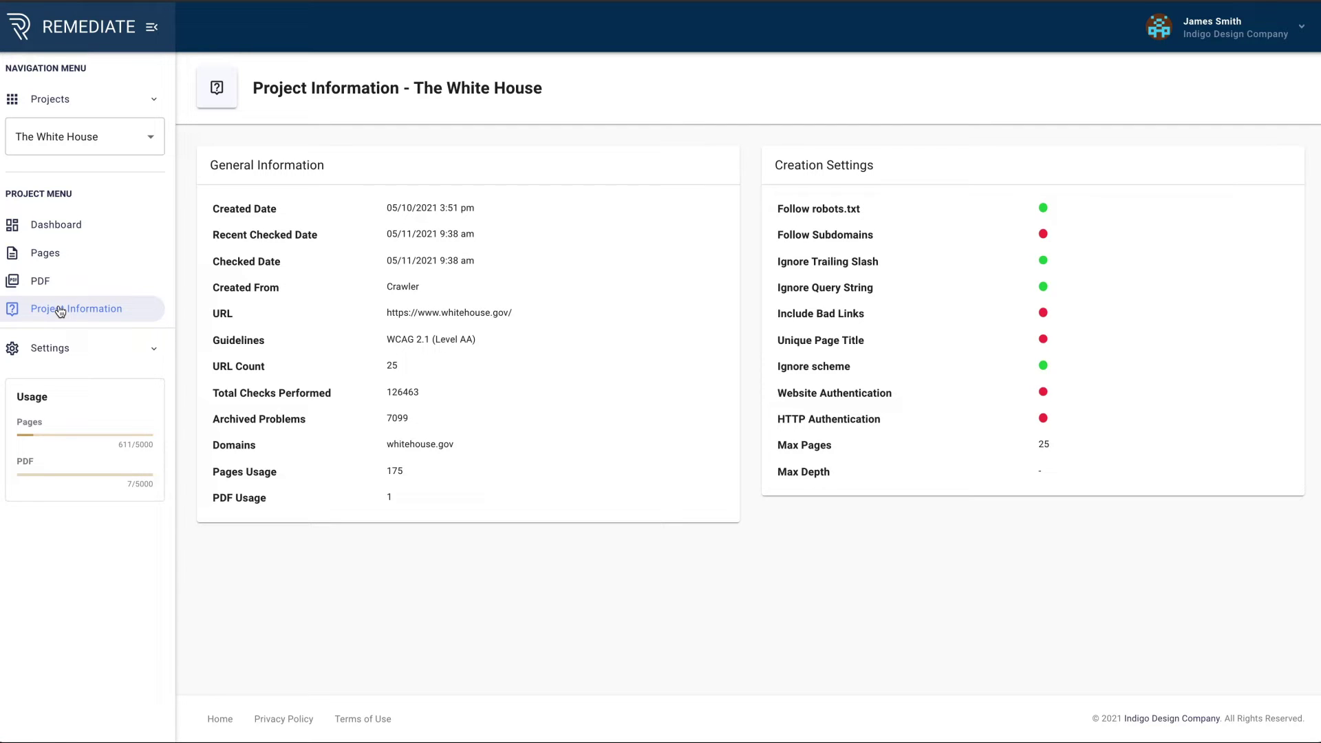
- Check the account menu, then expand Settings to reach Website Authentication
click(1271, 29)
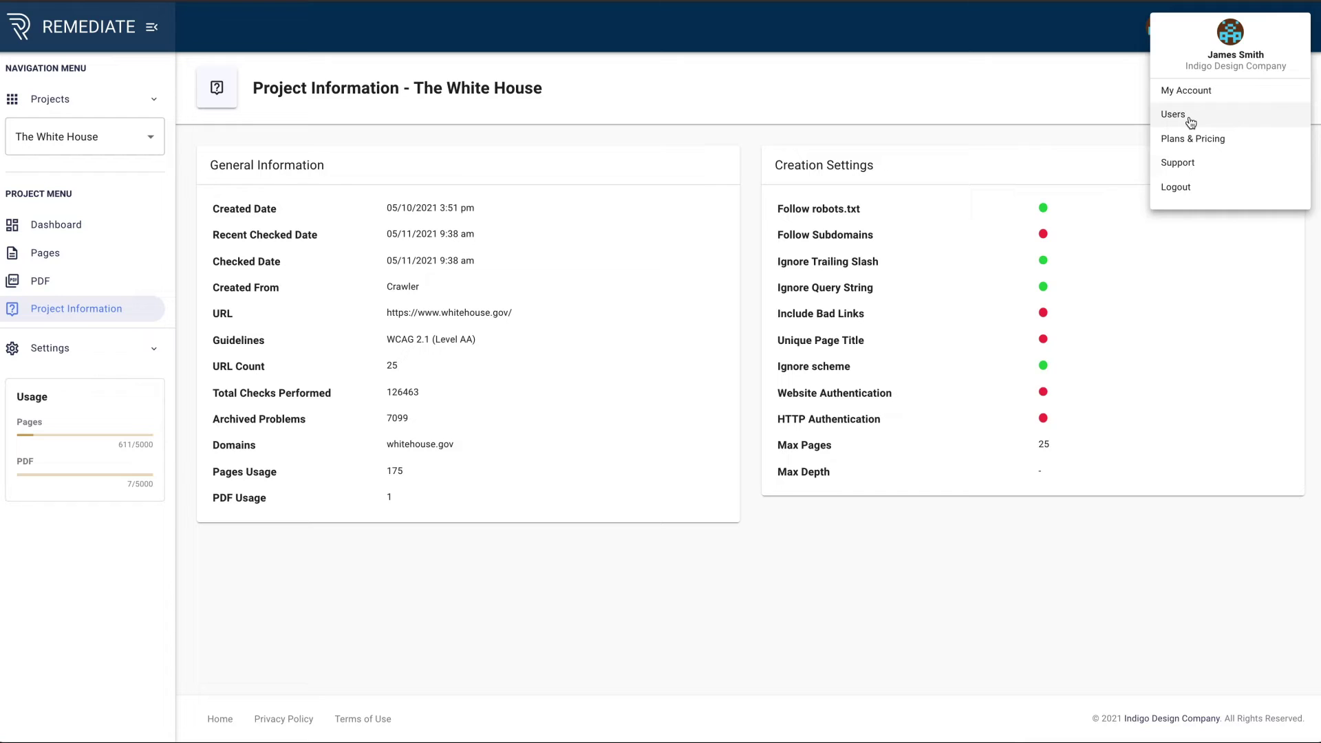
click(517, 597)
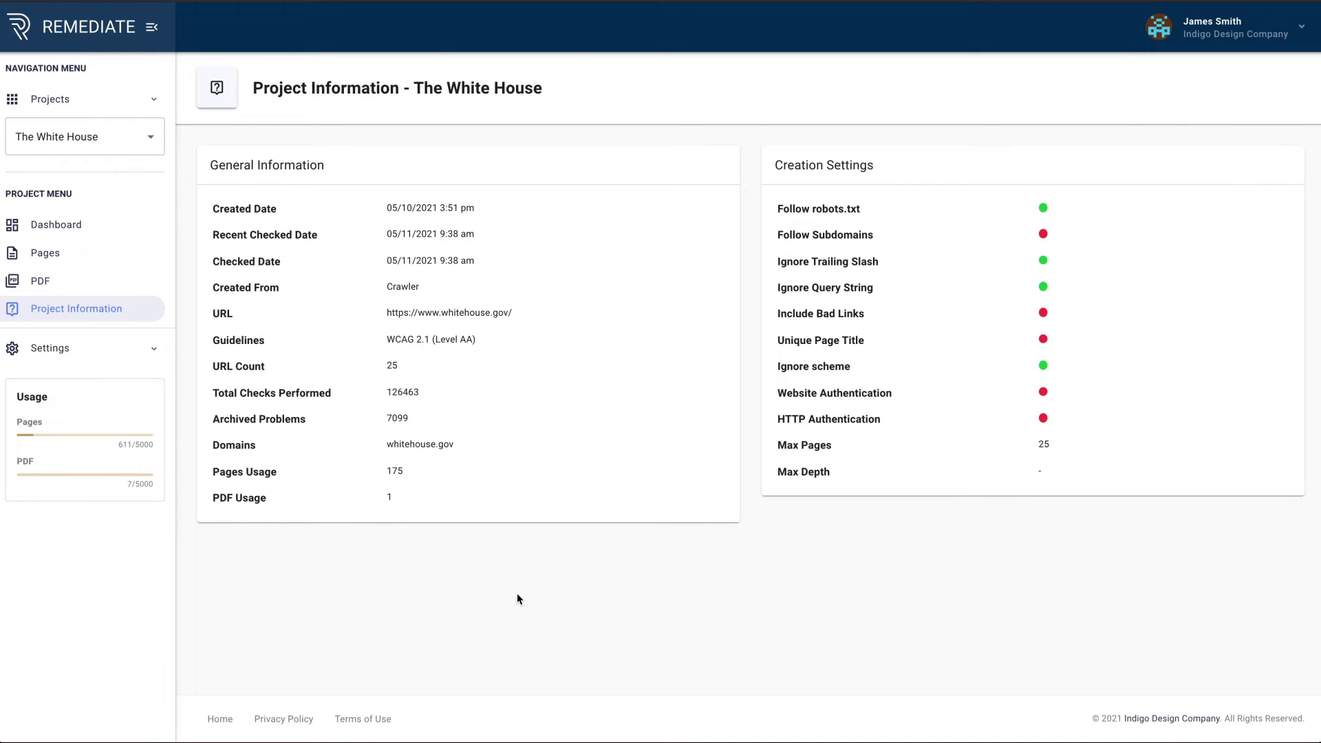
click(133, 353)
click(97, 402)
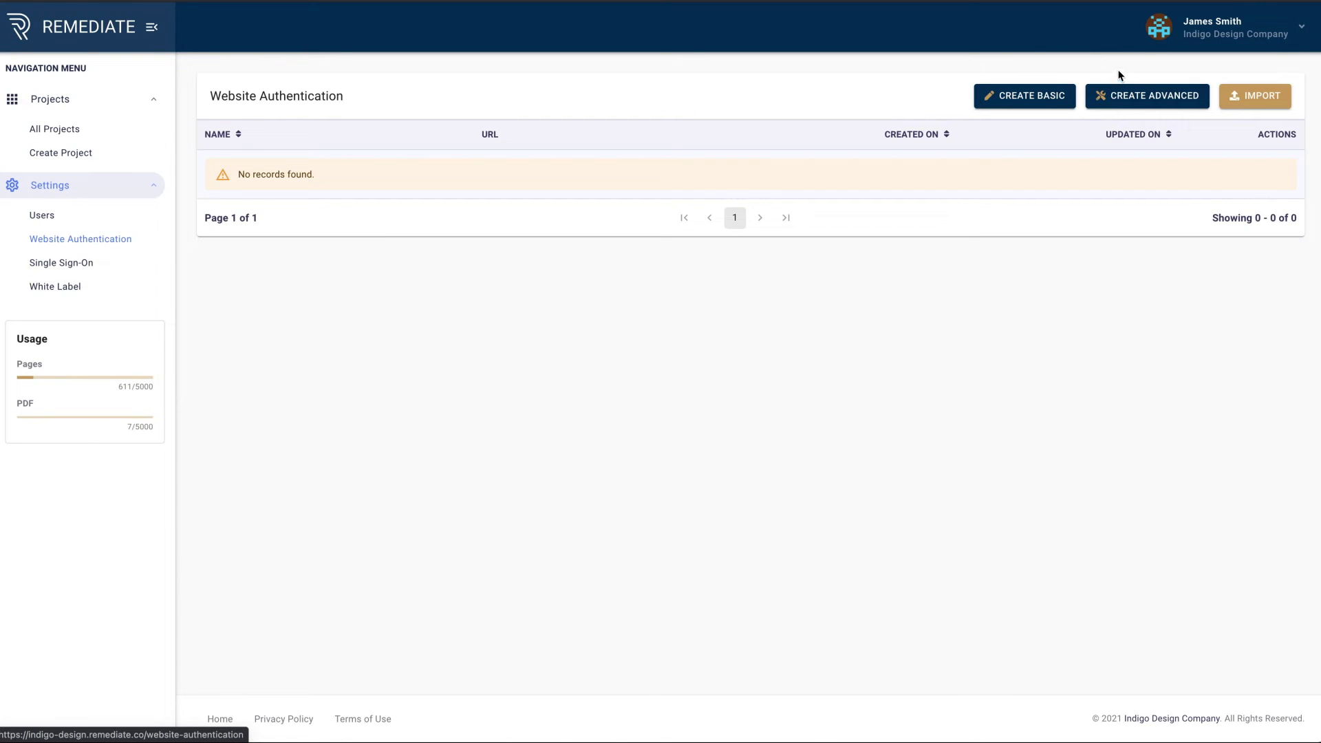
- Look at the advanced authentication form, then move to the White Label branding settings
click(1122, 99)
click(61, 289)
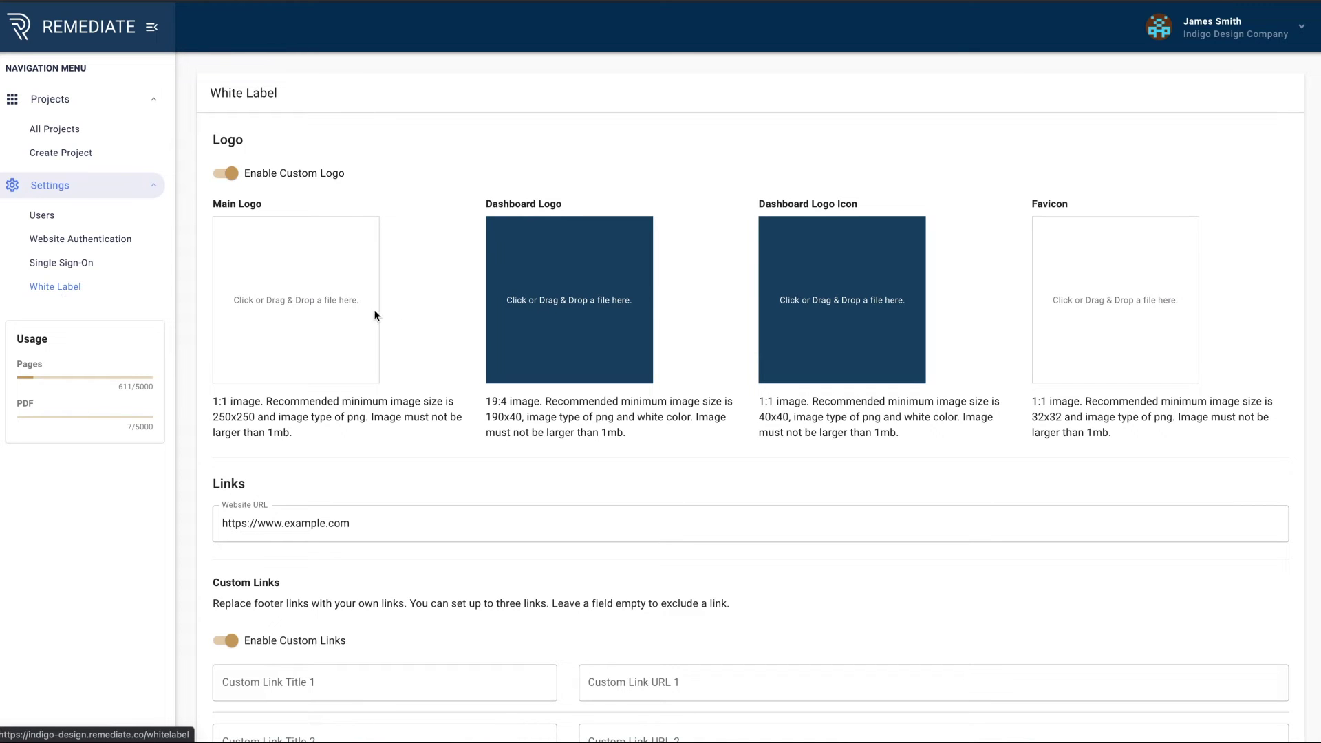
scroll(463, 410, down, 1)
scroll(464, 410, down, 1)
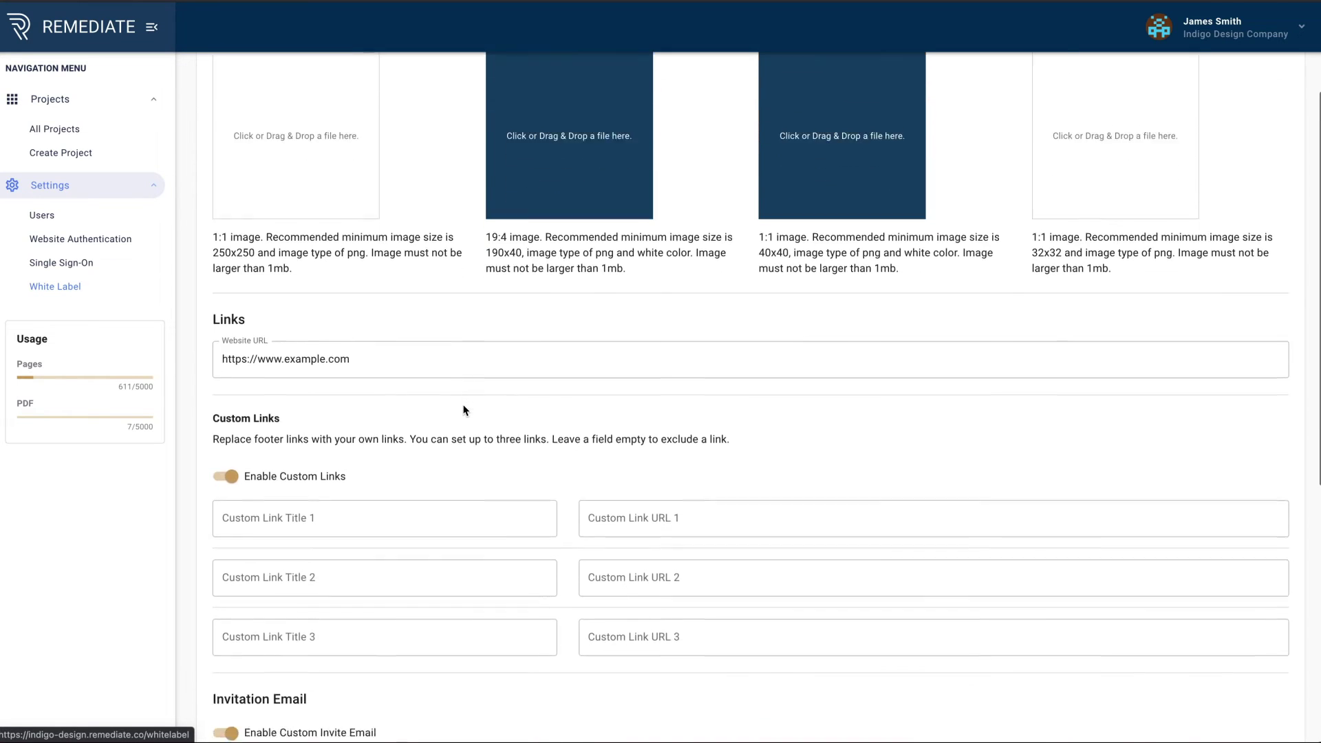
scroll(464, 410, down, 1)
scroll(464, 410, down, 1)
scroll(464, 410, down, 1)
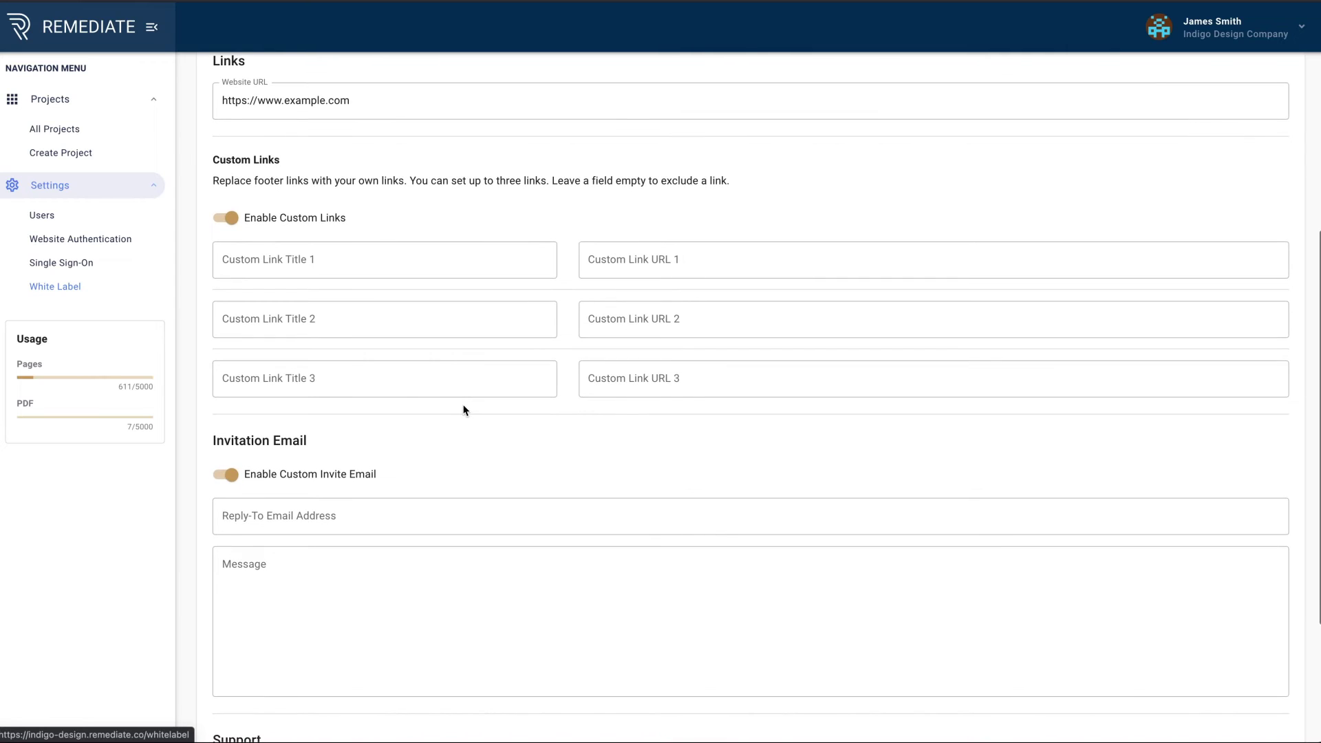
scroll(463, 410, down, 1)
scroll(463, 409, down, 1)
scroll(463, 409, down, 2)
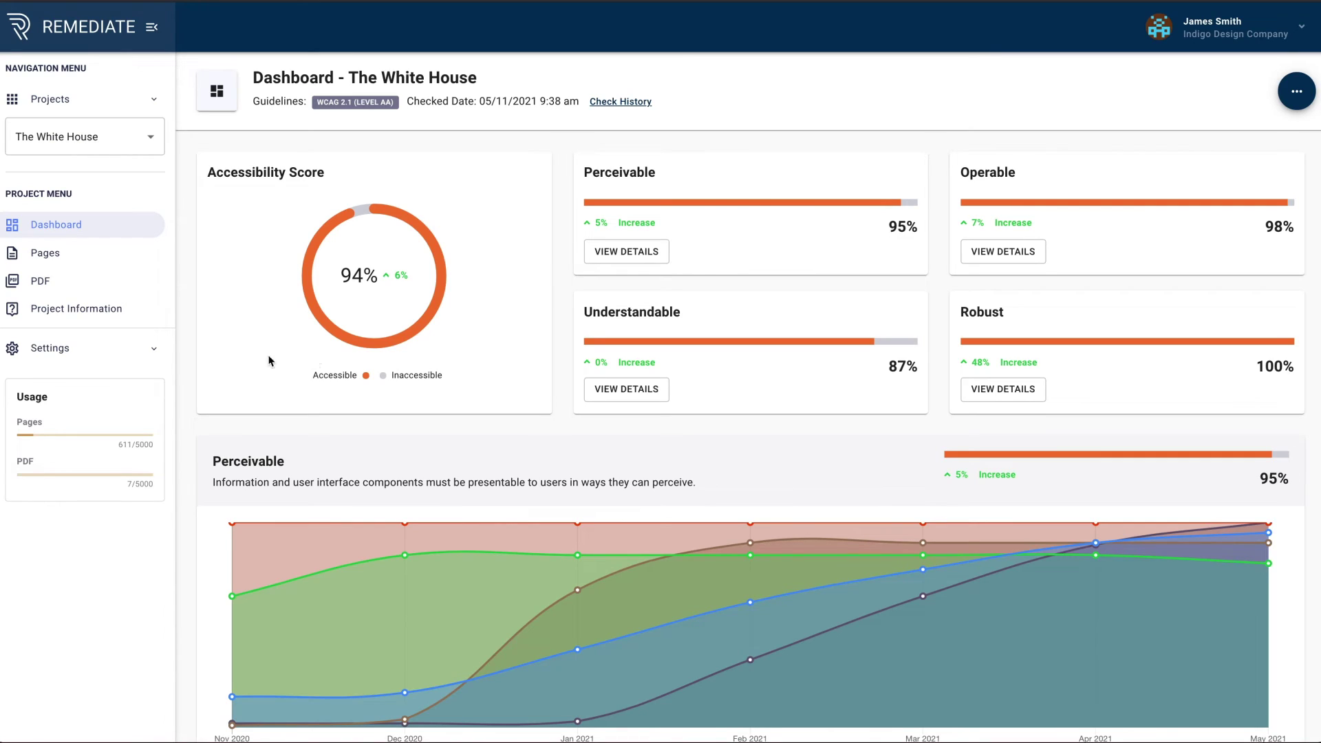